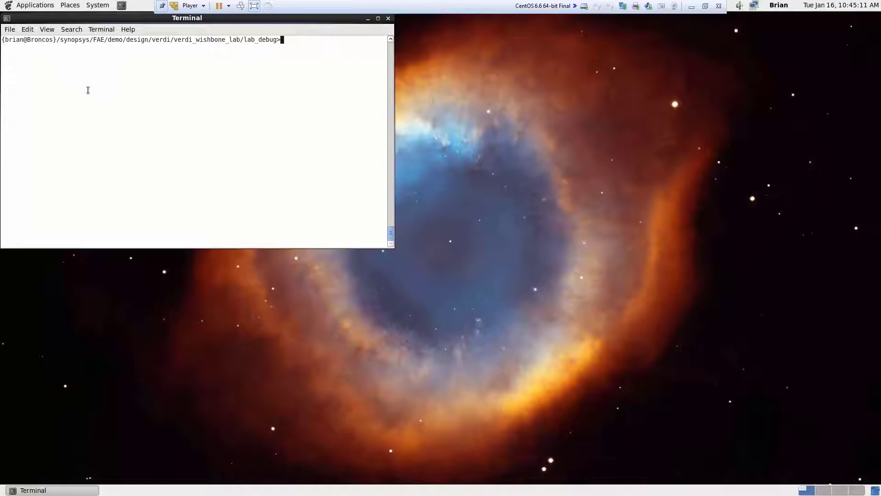
# - Enter the command vi run_vcs.f at the lab_debug terminal prompt
pyautogui.write('vi run ')
pyautogui.write('vcs.f')
# - Open run_vcs.f in GVIM and review its options, highlighting the -lca -kdb compile line
pyautogui.press('Return')
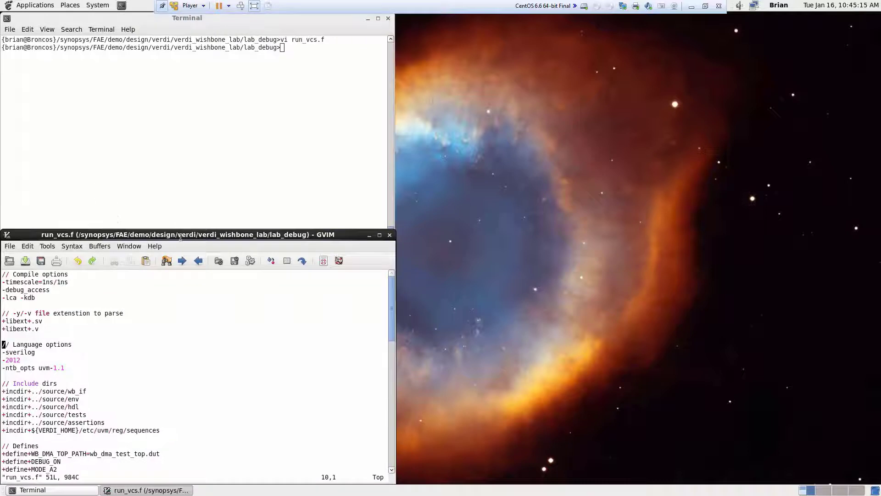
pyautogui.moveTo(181, 235); pyautogui.dragTo(485, 115)
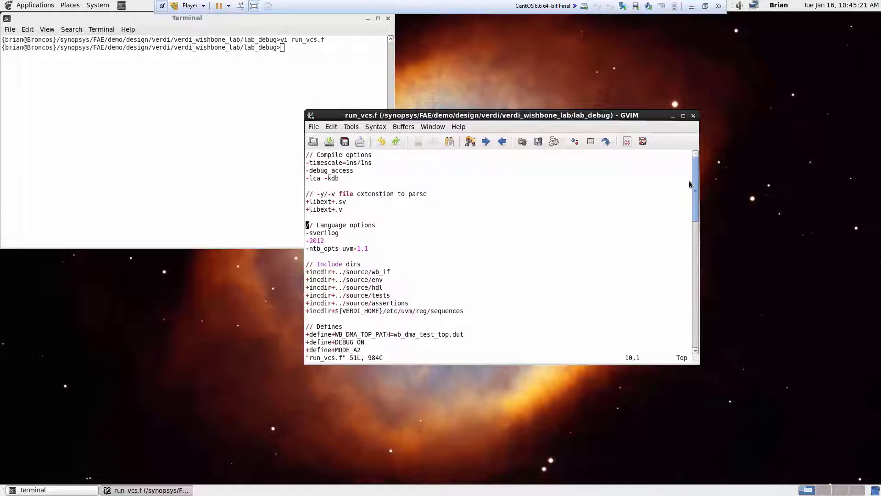
pyautogui.moveTo(695, 184); pyautogui.dragTo(695, 214)
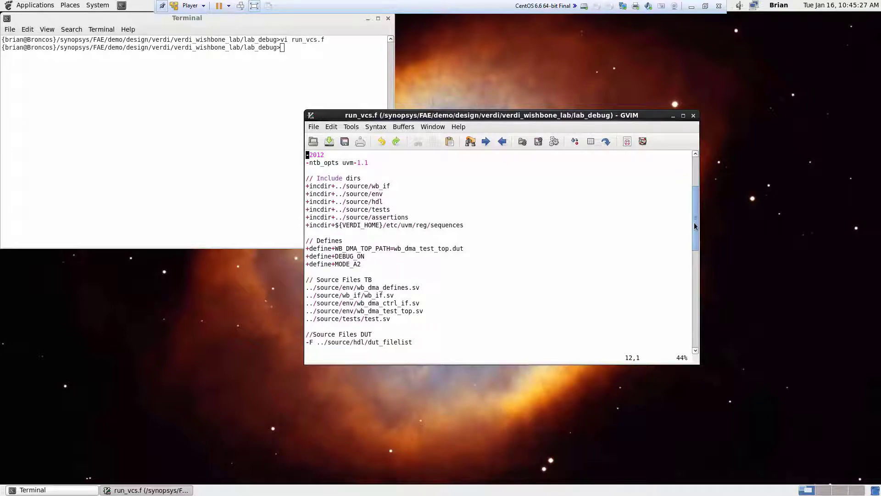
pyautogui.scroll(-4, 696, 232)
pyautogui.scroll(3, 694, 243)
pyautogui.moveTo(694, 229); pyautogui.dragTo(692, 182)
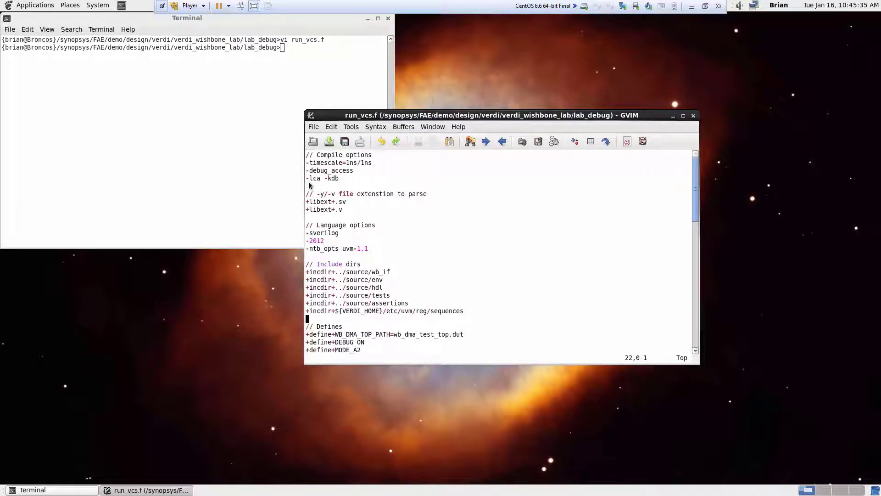
pyautogui.moveTo(307, 179); pyautogui.dragTo(332, 186)
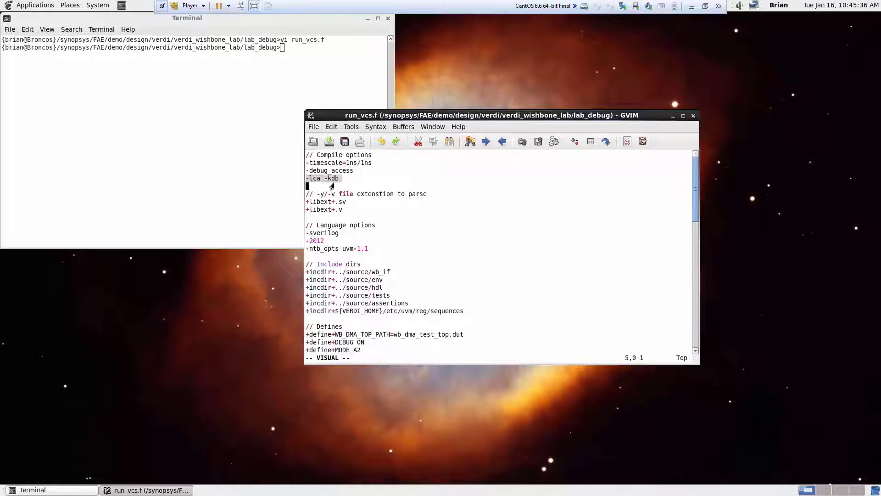
pyautogui.click(366, 186)
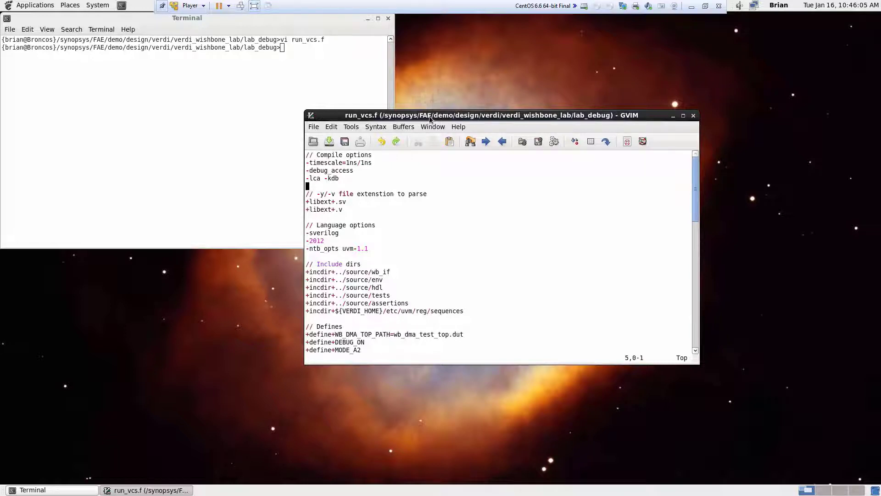
# - Close the editor and compile the design with vcs -full64 -file run_vcs.f
pyautogui.click(693, 115)
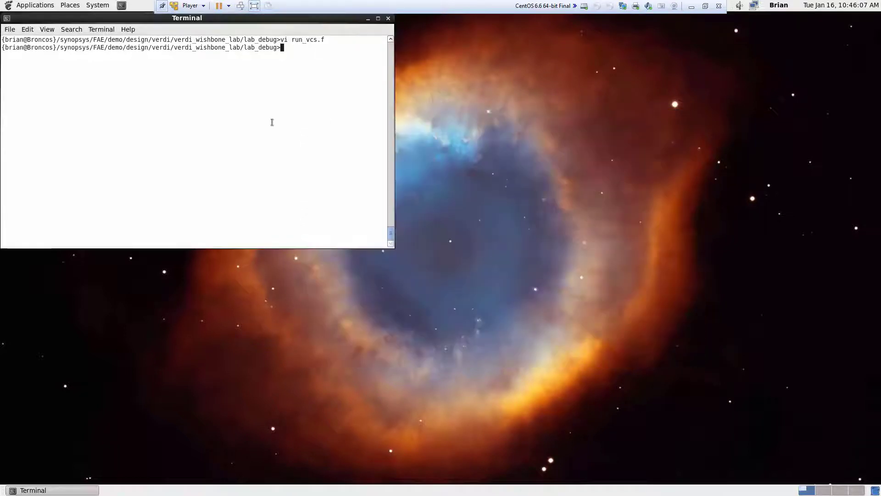
pyautogui.write('vcs -full64 -file run-vcs.')
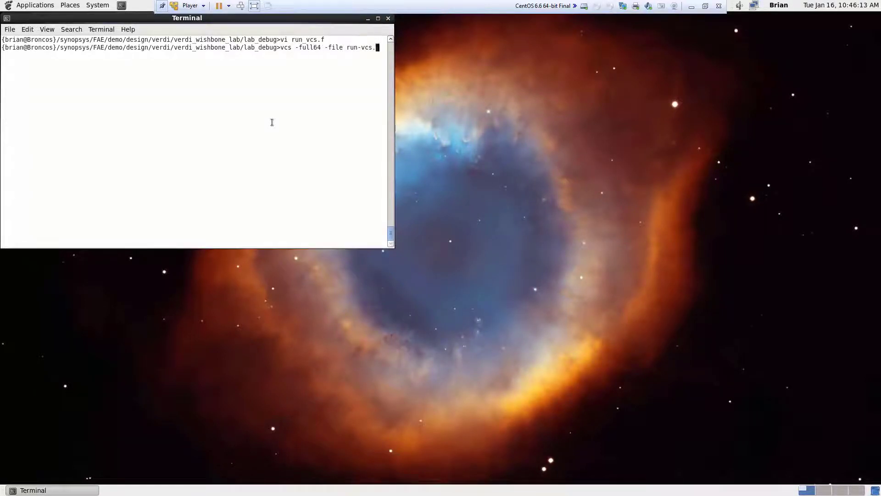
pyautogui.press('BackSpace')
pyautogui.press('BackSpace')
pyautogui.press('BackSpace')
pyautogui.press('BackSpace')
pyautogui.press('BackSpace')
pyautogui.write('_vcs.f')
pyautogui.press('Return')
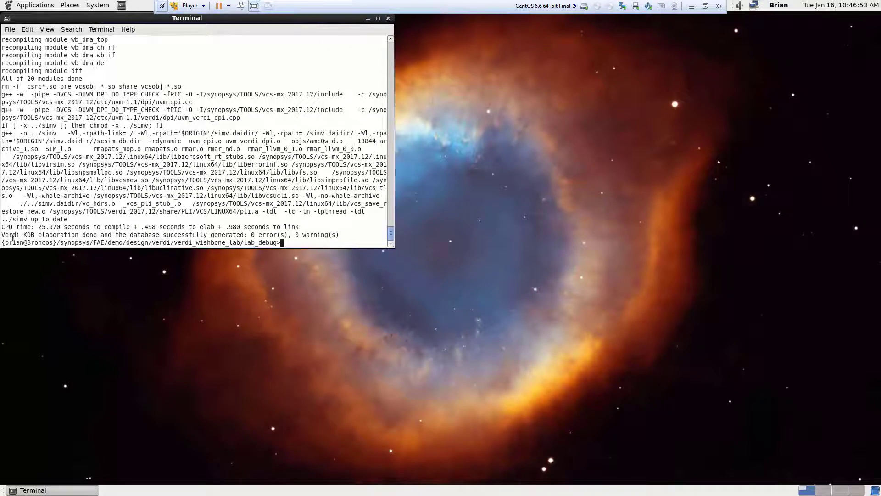
# - Narrow the terminal and enter verdi -dbdir ./simv.daidir using Tab path completion
pyautogui.moveTo(0, 237); pyautogui.dragTo(297, 234)
pyautogui.click(53, 194)
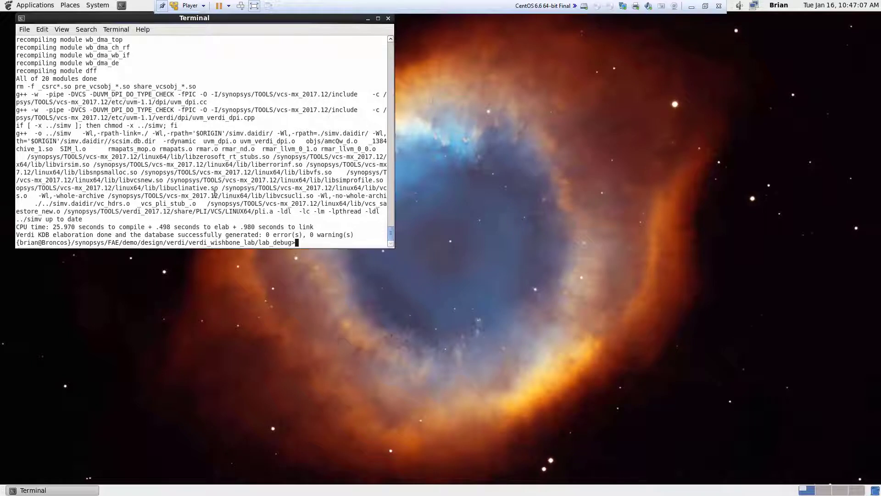
pyautogui.write('verdi -dbdir ./simv/d')
pyautogui.press('Tab')
pyautogui.press('BackSpace')
pyautogui.press('BackSpace')
pyautogui.write('.')
pyautogui.press('Tab')
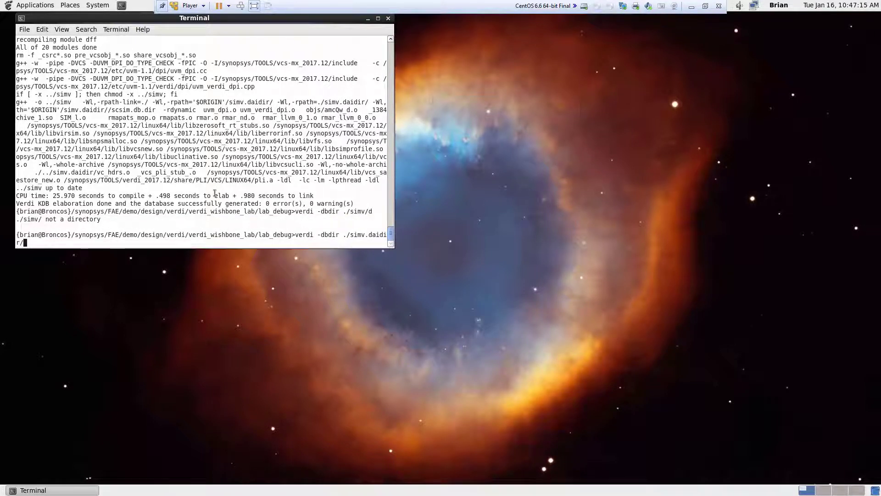
pyautogui.press('BackSpace')
# - Launch Verdi in the background on simv.daidir and dismiss the missing-log warning
pyautogui.write('&')
pyautogui.press('Return')
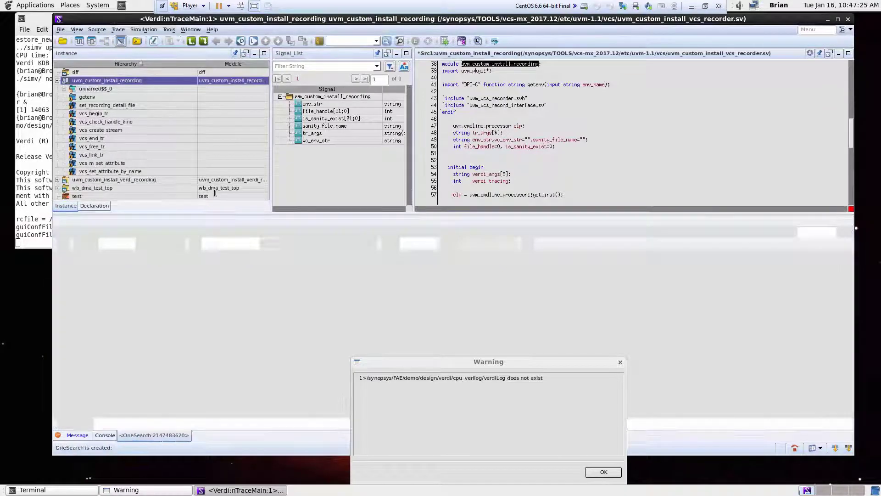
pyautogui.click(605, 472)
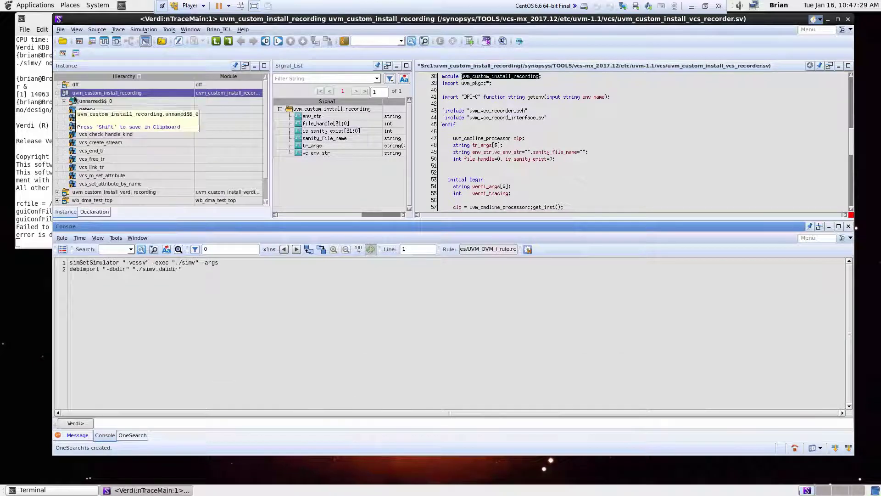
# - Collapse uvm_custom_install_recording, open wb_dma_test_top's source, then exit Verdi
pyautogui.click(57, 92)
pyautogui.doubleClick(82, 110)
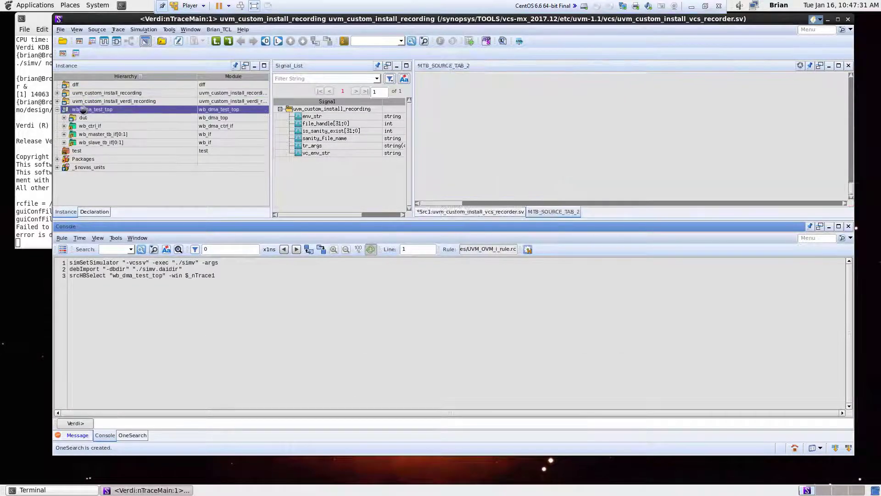
pyautogui.click(849, 24)
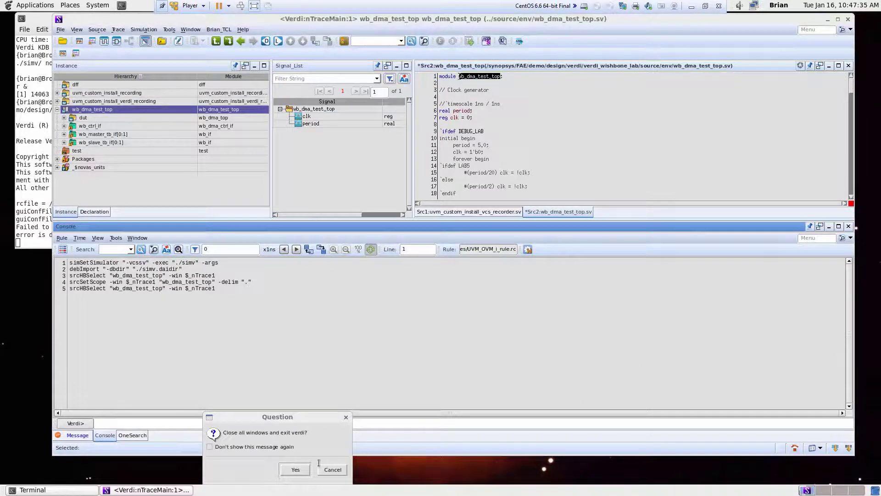
pyautogui.click(299, 468)
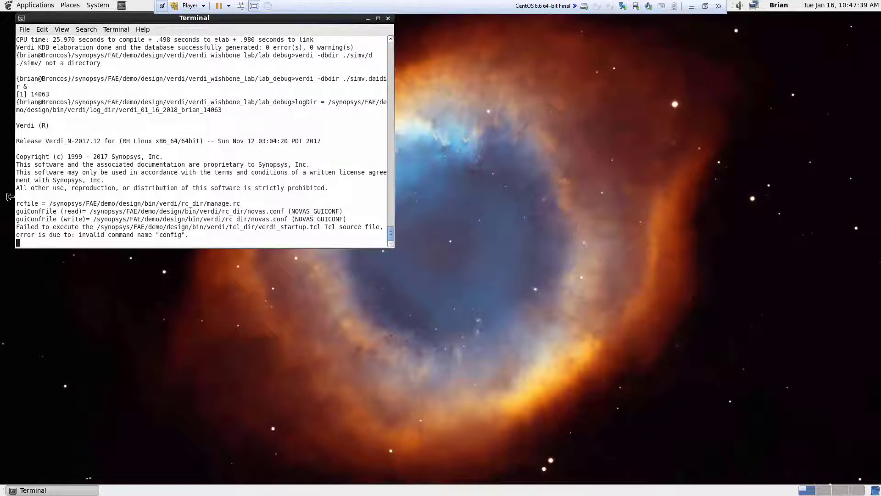
# - Open run_verdi.f in GVIM with vi, review it, and close the editor
pyautogui.press('Return')
pyautogui.press('Return')
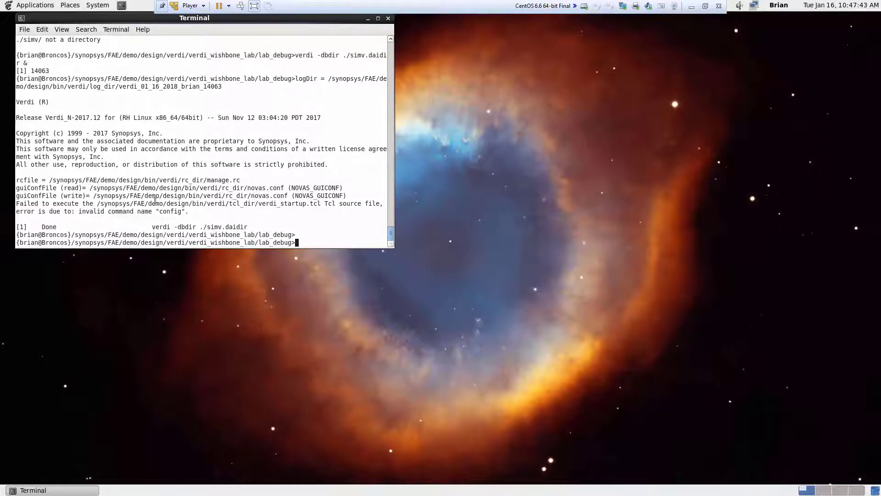
pyautogui.write('vi run_verdi.f')
pyautogui.press('Return')
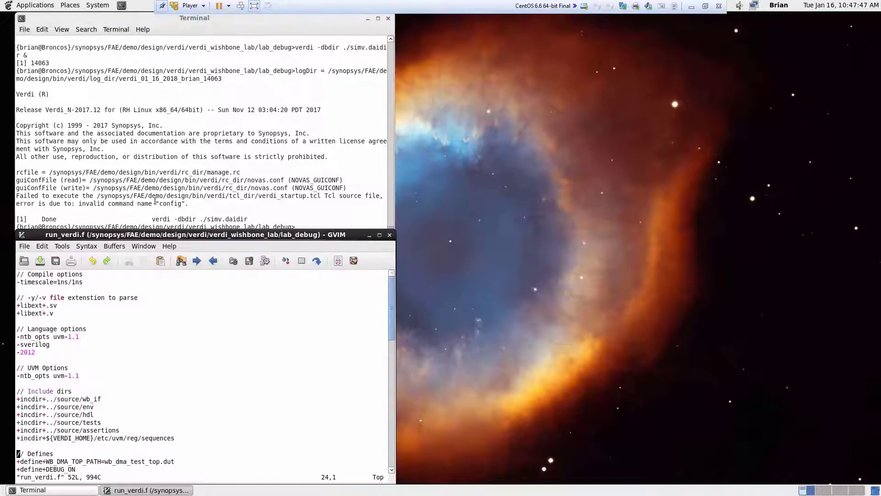
pyautogui.moveTo(213, 237); pyautogui.dragTo(529, 125)
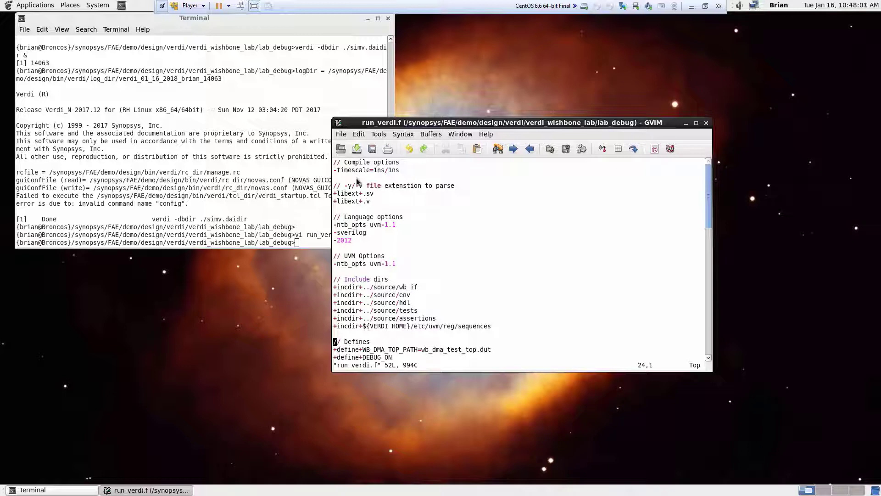
pyautogui.click(706, 123)
# - Launch Verdi with verdi -f run_verdi.f & and dismiss the missing-log warning
pyautogui.write('verdi -f run_verdi.f &')
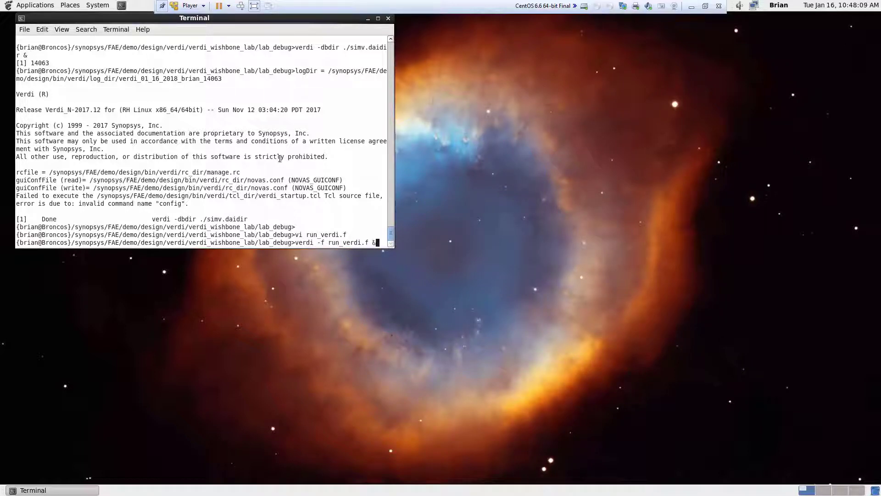
pyautogui.press('Return')
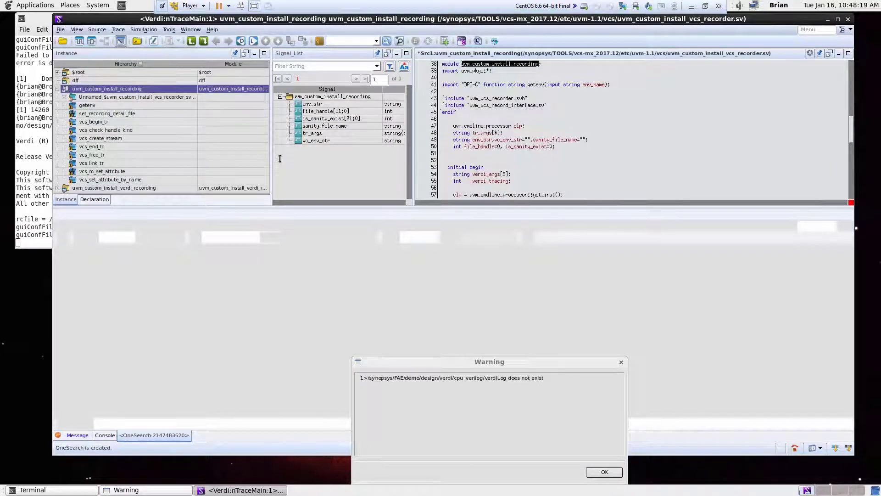
pyautogui.click(608, 472)
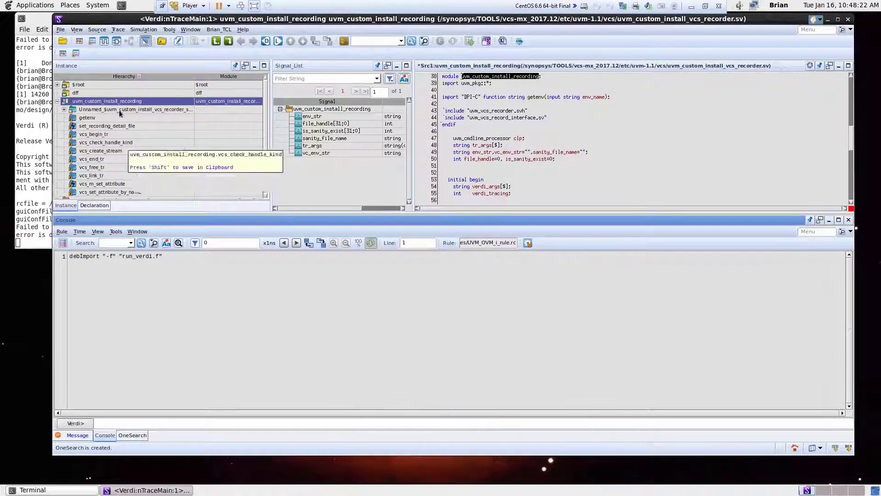
# - Show wb_dma_test_top's source and view the three hexadecimal-digit compile warnings in Message
pyautogui.click(57, 101)
pyautogui.doubleClick(92, 118)
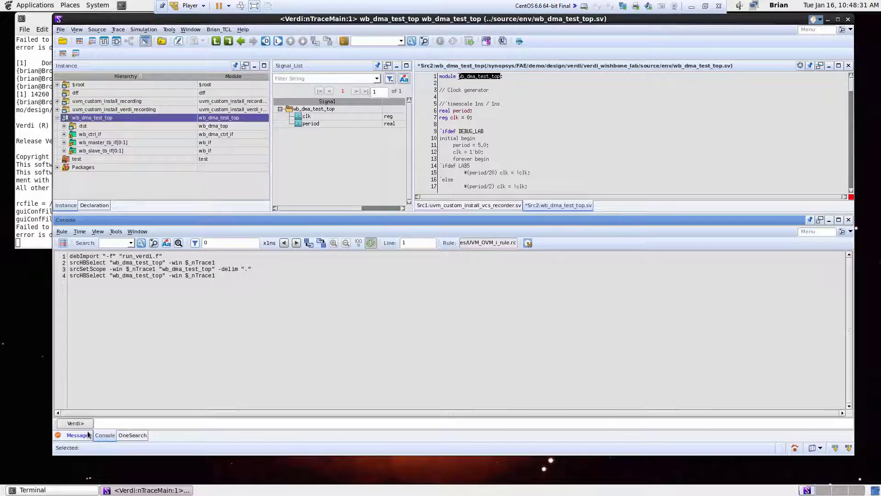
pyautogui.click(74, 436)
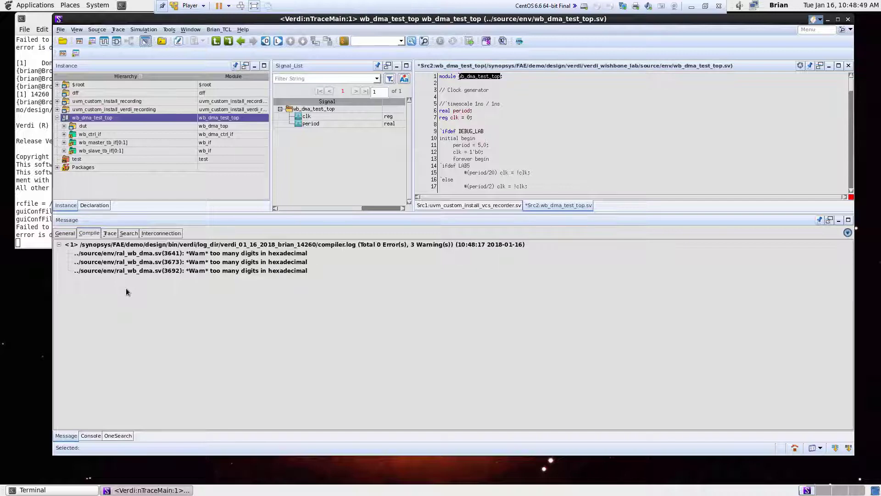
# - Exit Verdi and compile run_verdi.f into a library with vericom -f run_verdi.f
pyautogui.click(848, 18)
pyautogui.click(308, 468)
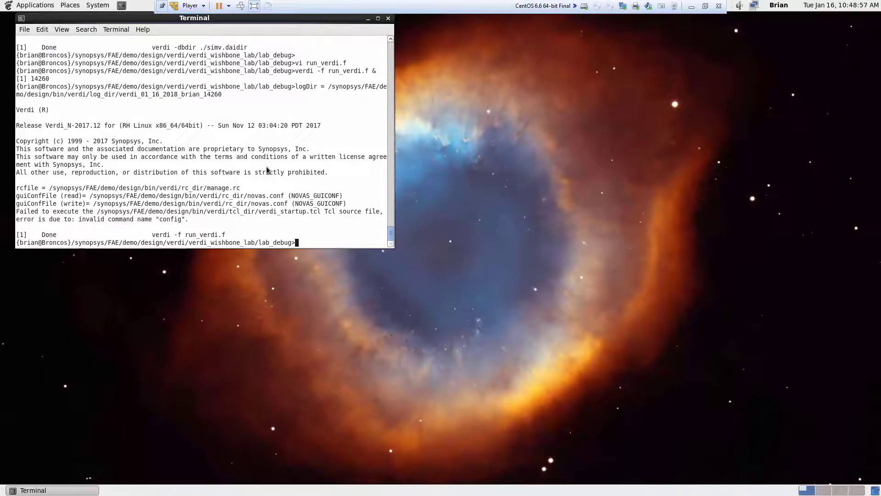
pyautogui.write('verid')
pyautogui.write('om -f run_verdi.f')
pyautogui.press('Return')
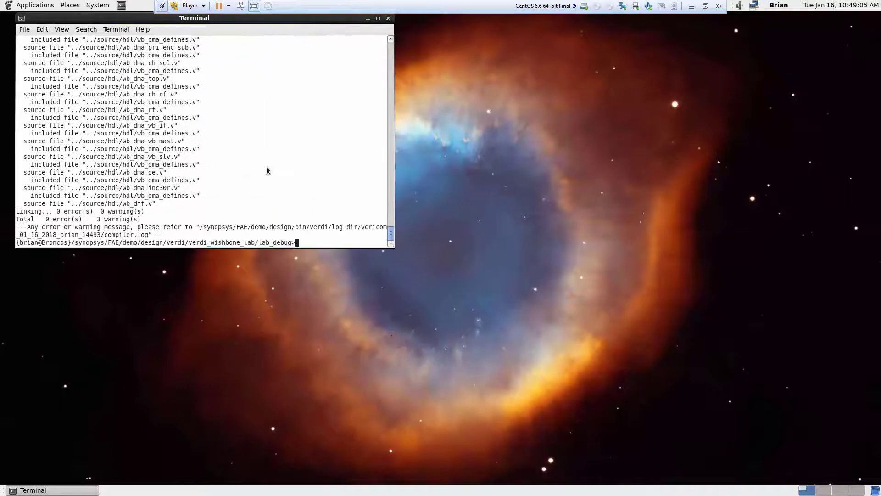
# - List the lab directory to spot work.lib++, then enter verdi -lib work &
pyautogui.write('ls')
pyautogui.press('Return')
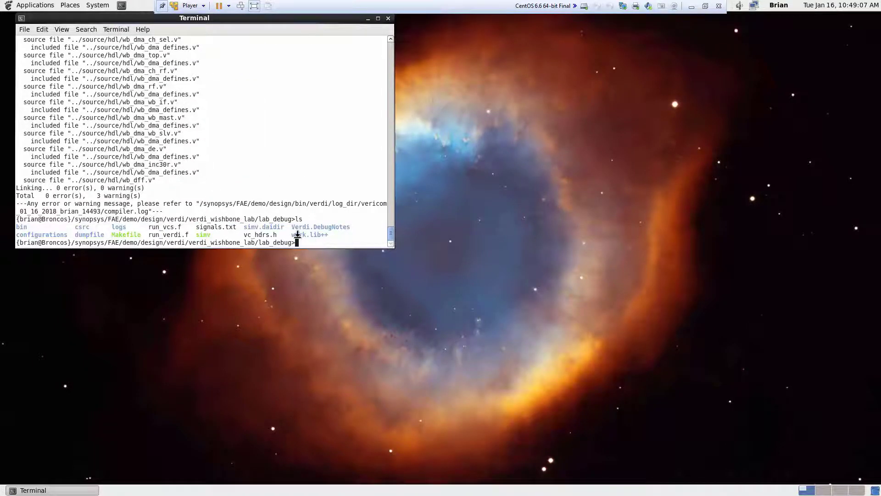
pyautogui.moveTo(292, 234); pyautogui.dragTo(331, 234)
pyautogui.click(332, 233)
pyautogui.write('verdi -lib work &')
# - Launch Verdi on the work library, dismiss the missing-log warning, and collapse uvm_custom_install_recording
pyautogui.press('Return')
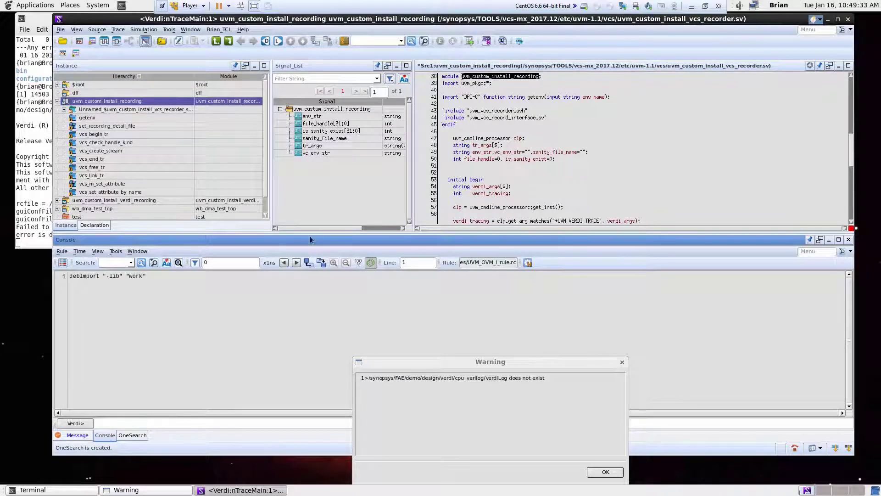
pyautogui.click(606, 472)
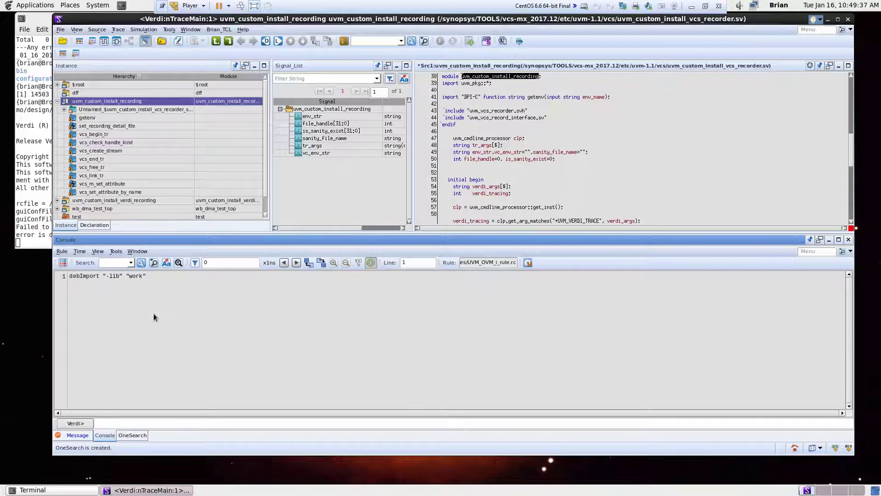
pyautogui.click(57, 101)
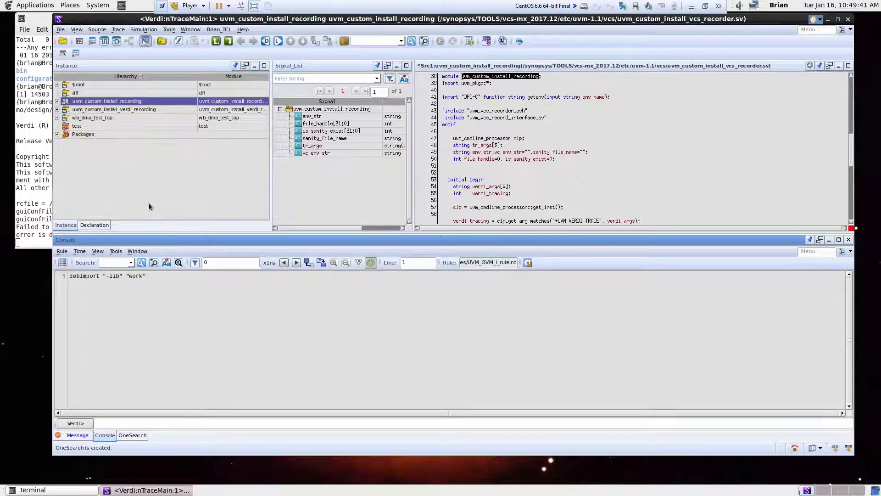